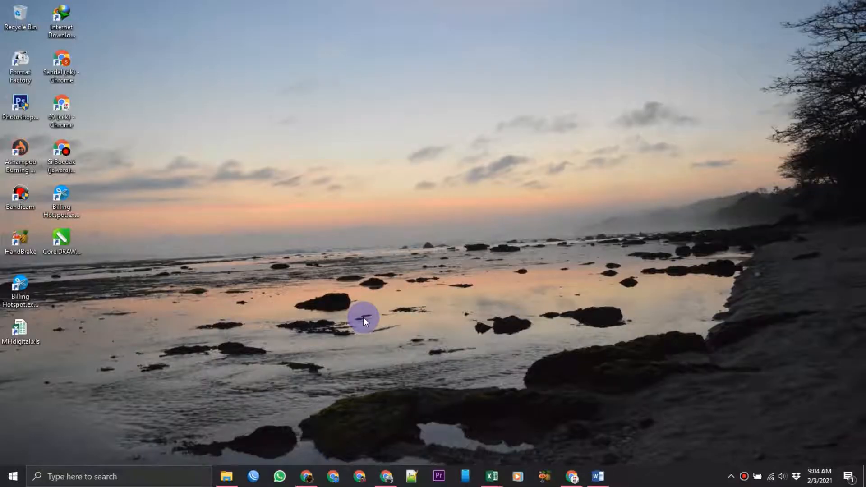
pyautogui.rightClick(350, 177)
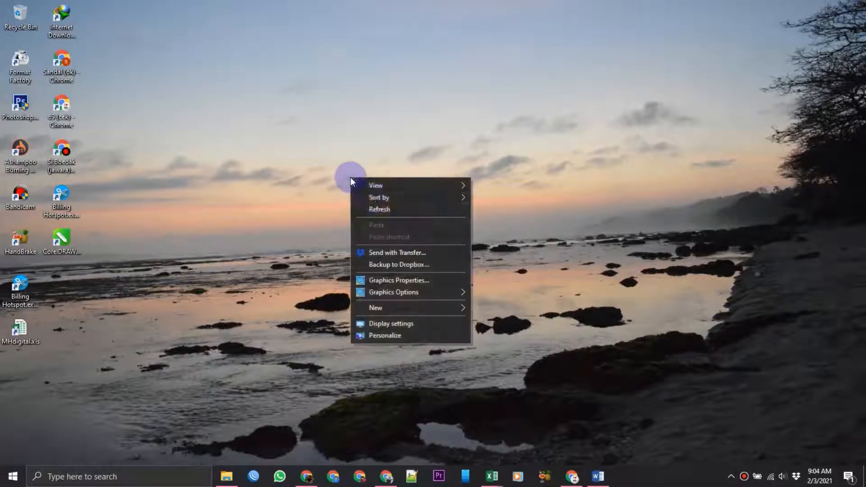
pyautogui.click(377, 210)
pyautogui.rightClick(363, 166)
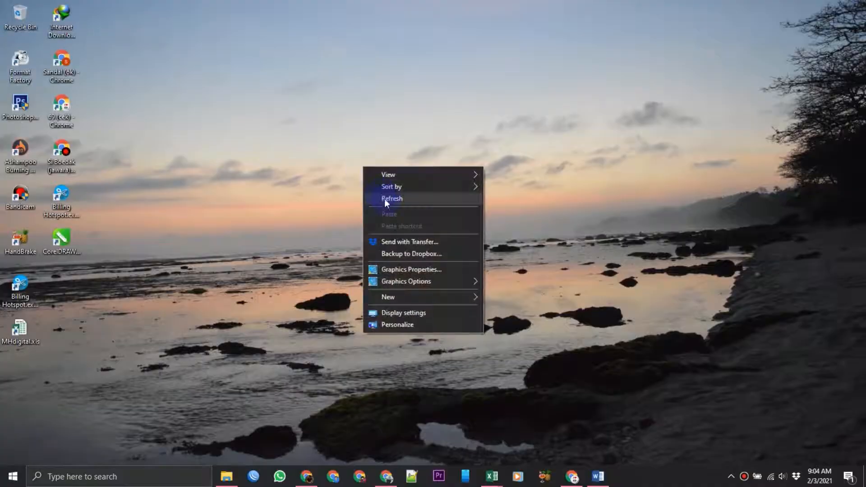
pyautogui.click(384, 199)
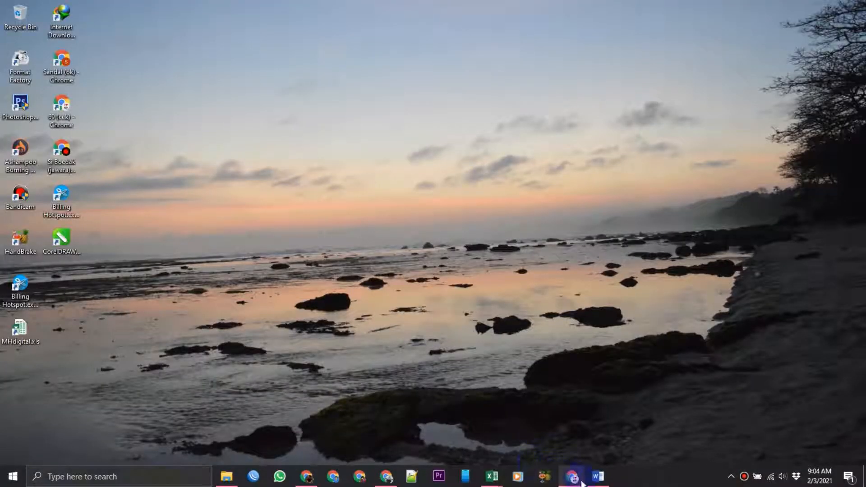
# - Switch to Word and insert a table of 6 columns and 8 rows into the blank document
pyautogui.click(597, 476)
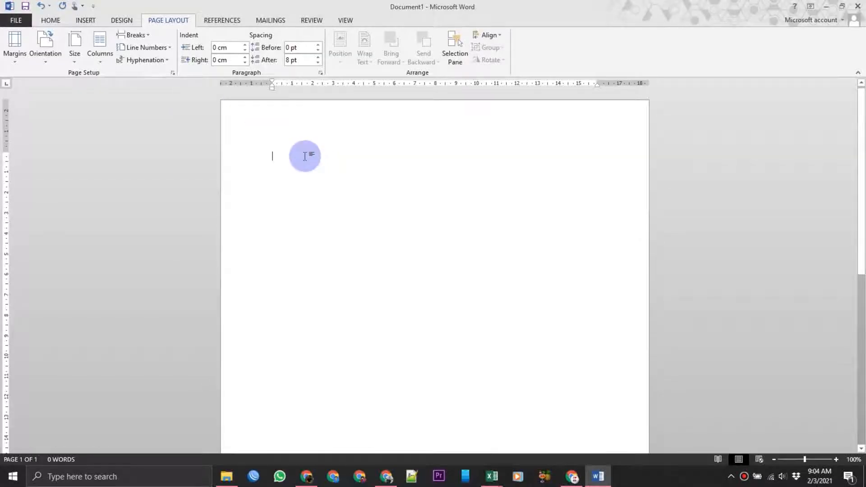
pyautogui.click(55, 21)
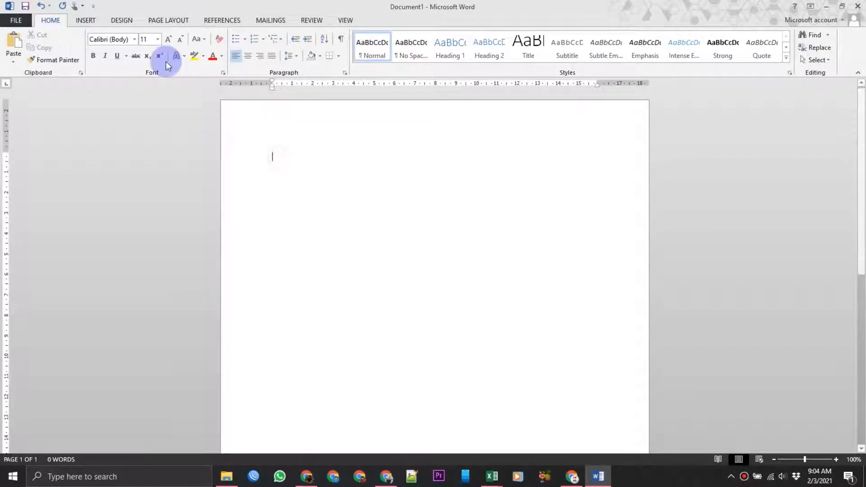
pyautogui.click(87, 21)
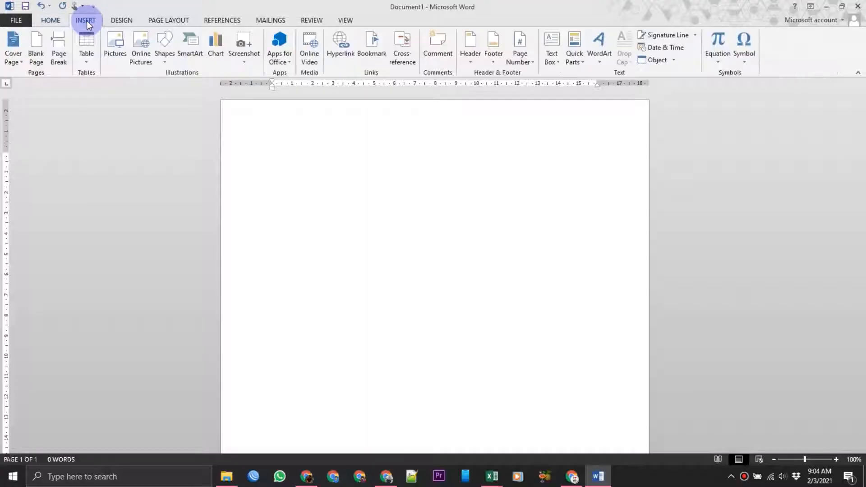
pyautogui.click(91, 60)
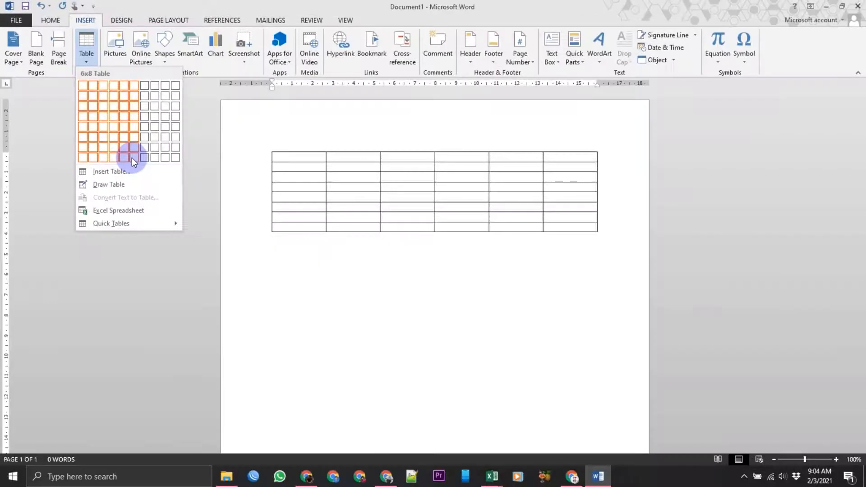
pyautogui.click(132, 157)
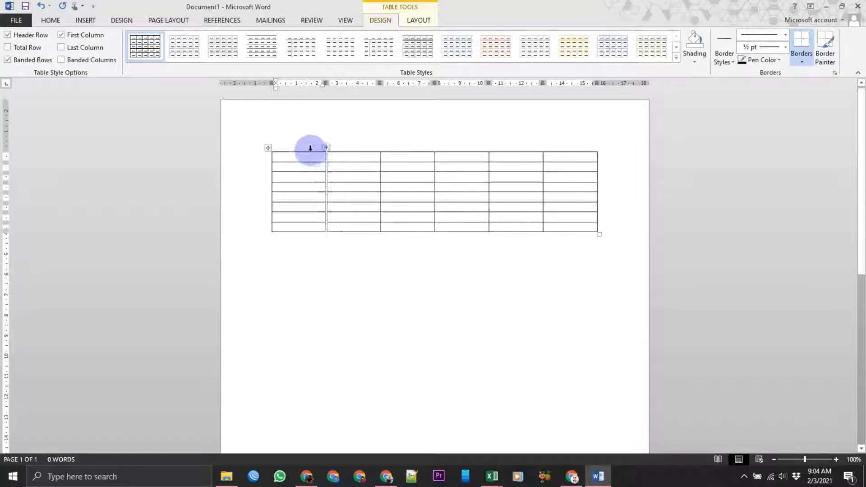
# - Move the table below a new title line reading DATA KEGIATAN SISWA SELAMA PANDEMI
pyautogui.click(267, 148)
pyautogui.press('BackSpace')
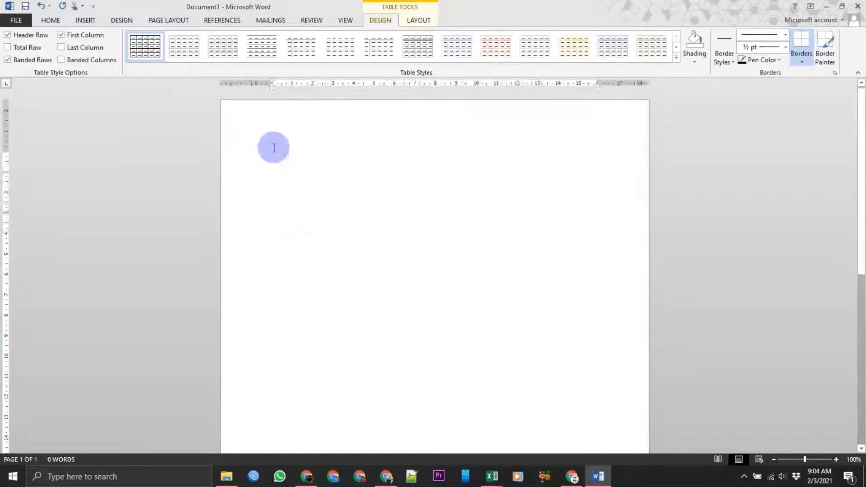
pyautogui.write('D')
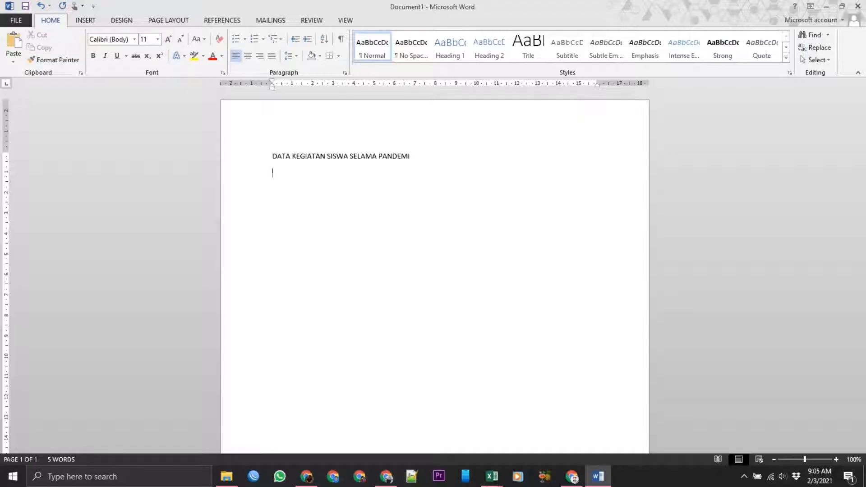
pyautogui.hotkey('ctrl', 'v')
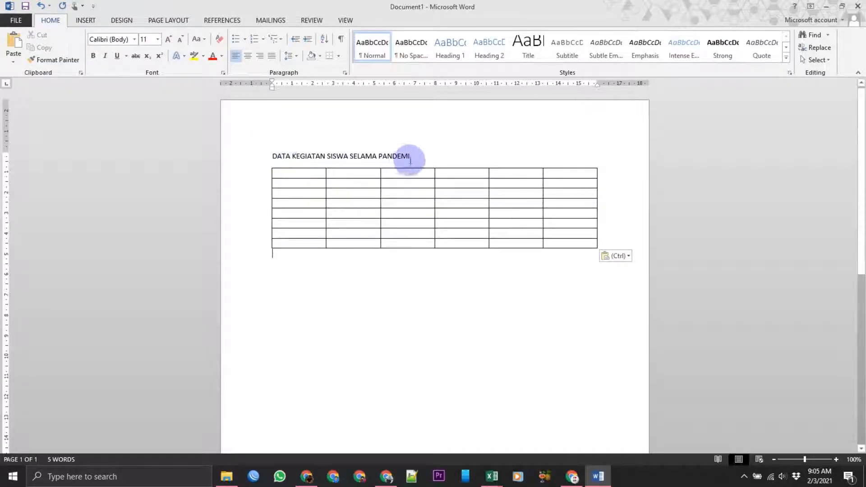
# - Center the title line and make it bold
pyautogui.moveTo(411, 156); pyautogui.dragTo(279, 158)
pyautogui.click(247, 56)
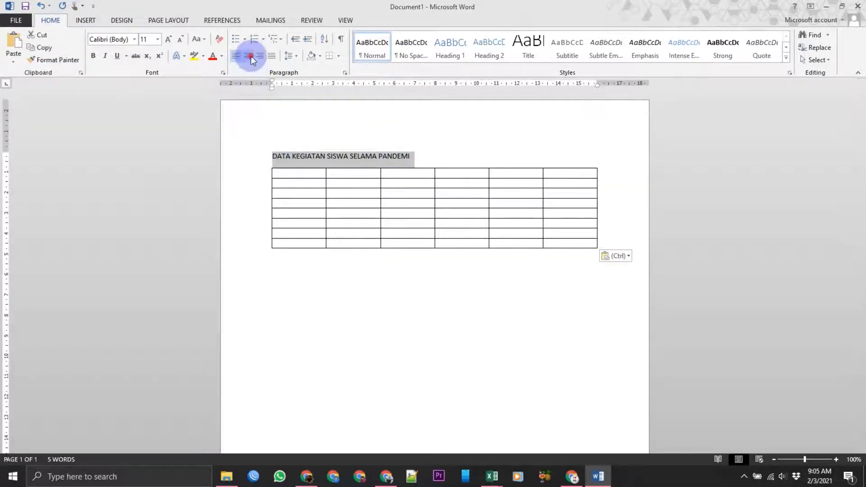
pyautogui.click(92, 56)
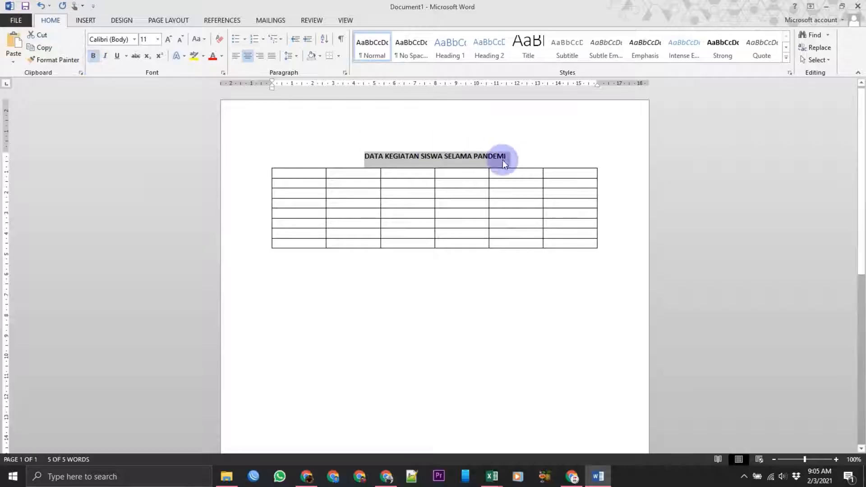
# - Add a second title line reading TAHUN PELAJARAN 2020/2021 below the first
pyautogui.click(526, 158)
pyautogui.press('Return')
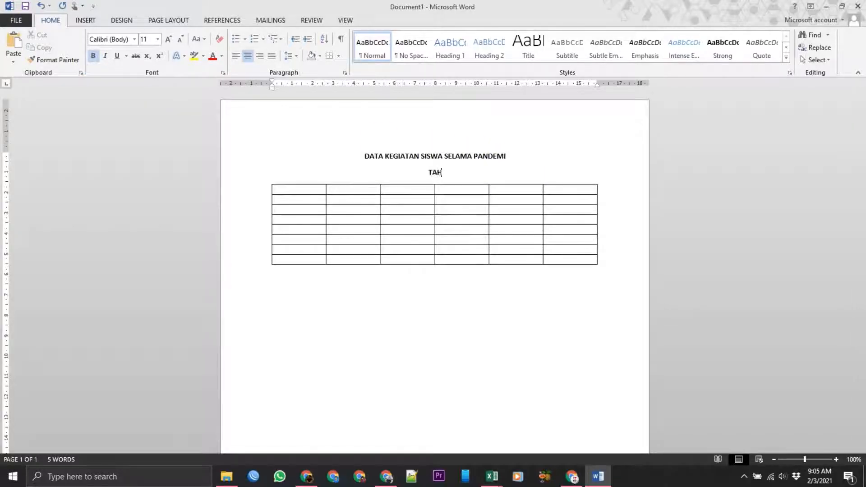
pyautogui.write('TAHUN PELAJARAN 2020')
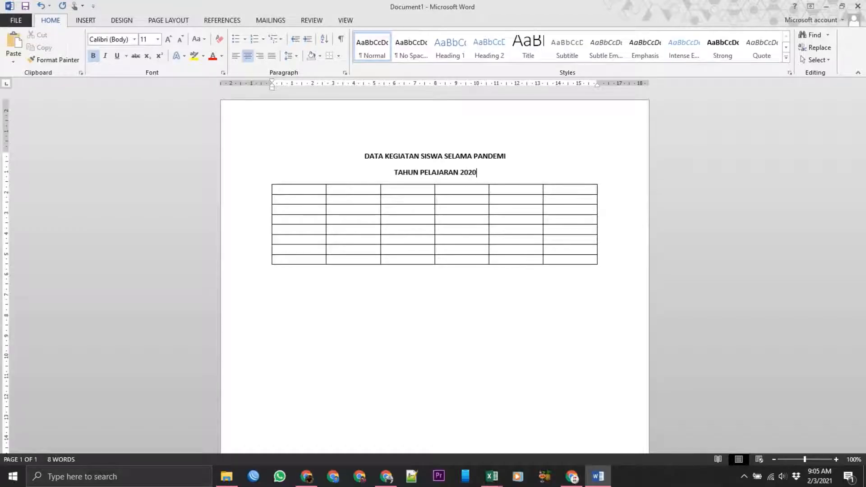
pyautogui.write('/2021')
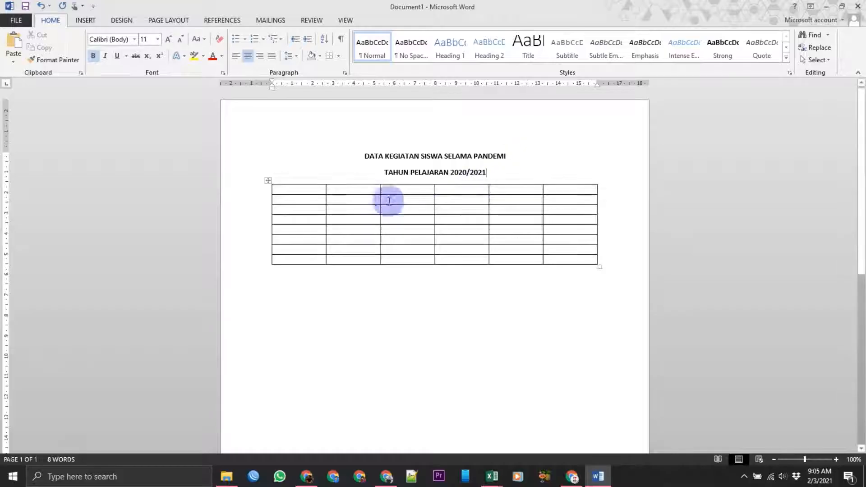
# - Enter the header labels No, Nama and Kegiatan in the first three cells of the table's first row
pyautogui.click(352, 186)
pyautogui.click(300, 189)
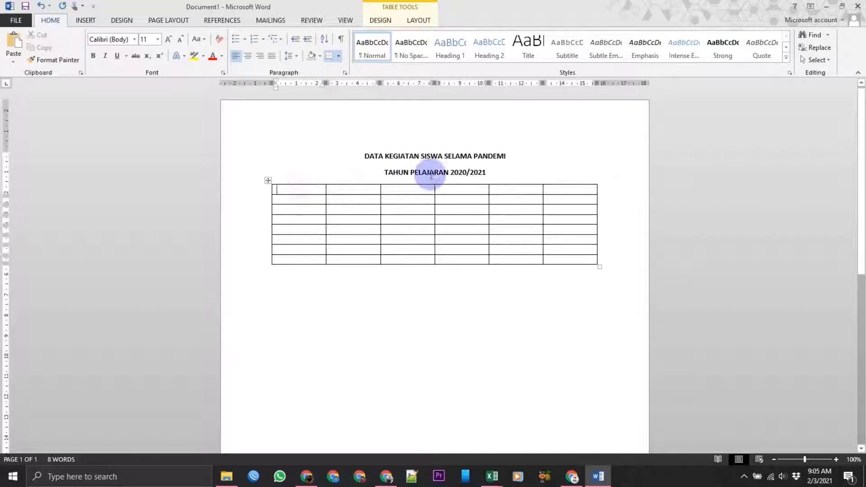
pyautogui.moveTo(434, 175)
pyautogui.write('n')
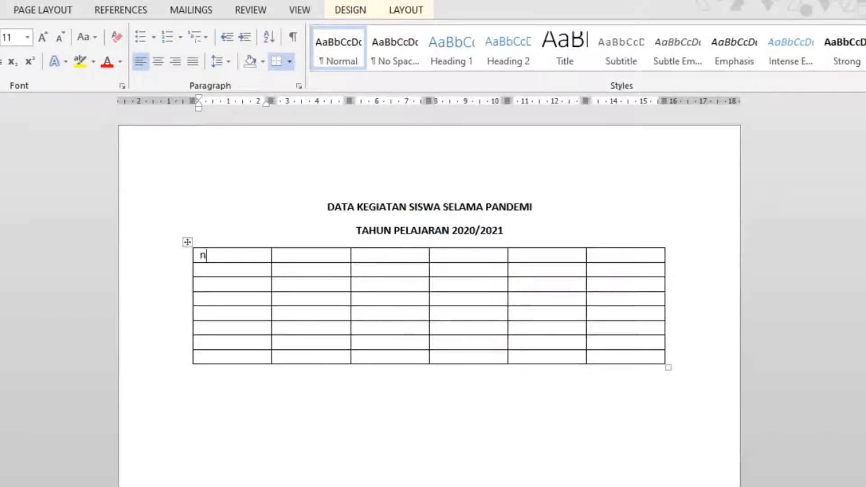
pyautogui.write('o')
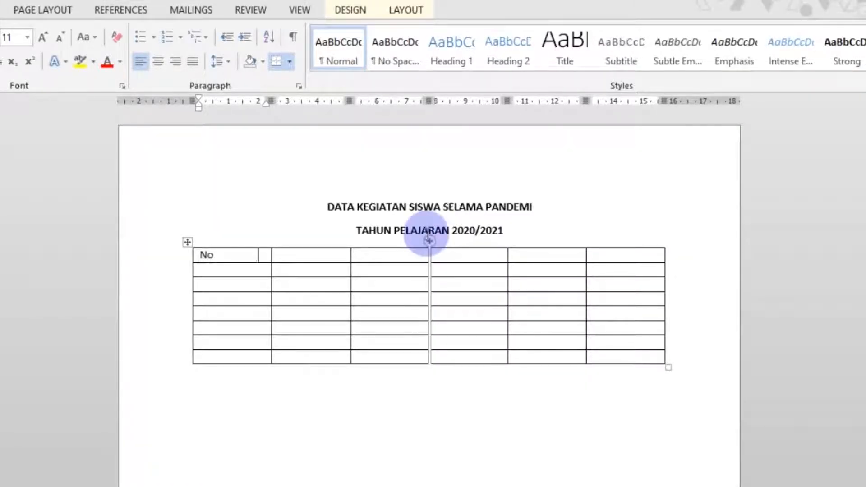
pyautogui.press('Tab')
pyautogui.write('Na')
pyautogui.press('Tab')
pyautogui.moveTo(428, 240); pyautogui.dragTo(429, 241)
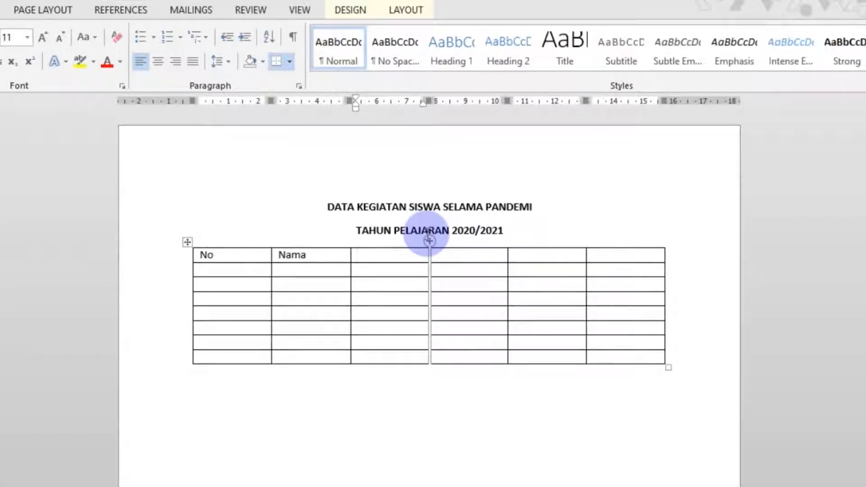
pyautogui.moveTo(429, 241); pyautogui.dragTo(429, 240)
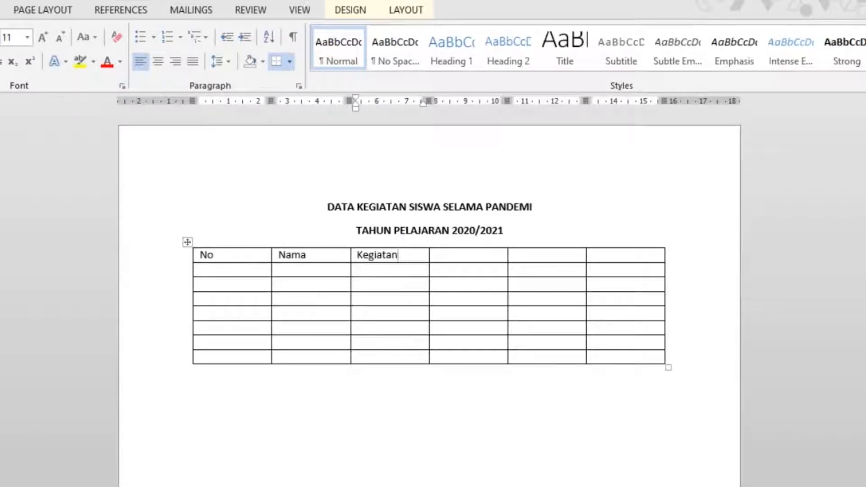
# - Enter the sub-headers Siang and Malam in the second row beneath Kegiatan
pyautogui.press('Down')
pyautogui.write('Siang')
pyautogui.press('Tab')
pyautogui.click(428, 240)
pyautogui.write('Mala')
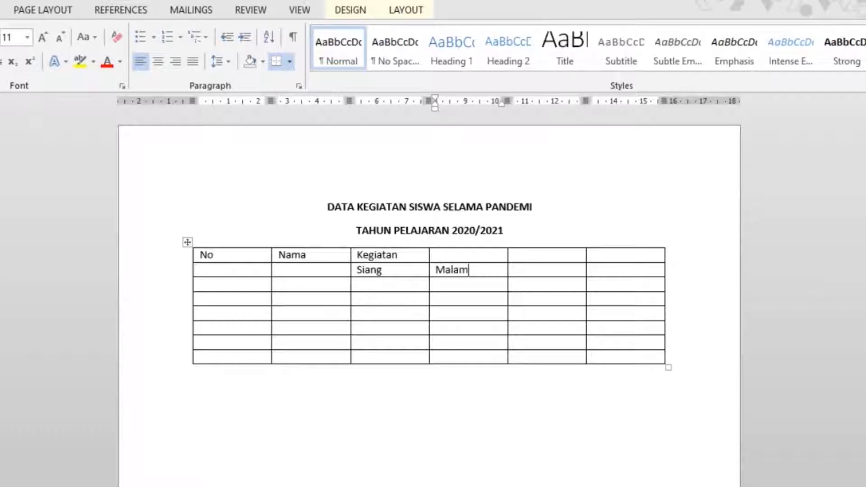
pyautogui.write('m')
pyautogui.press('Tab')
pyautogui.click(429, 240)
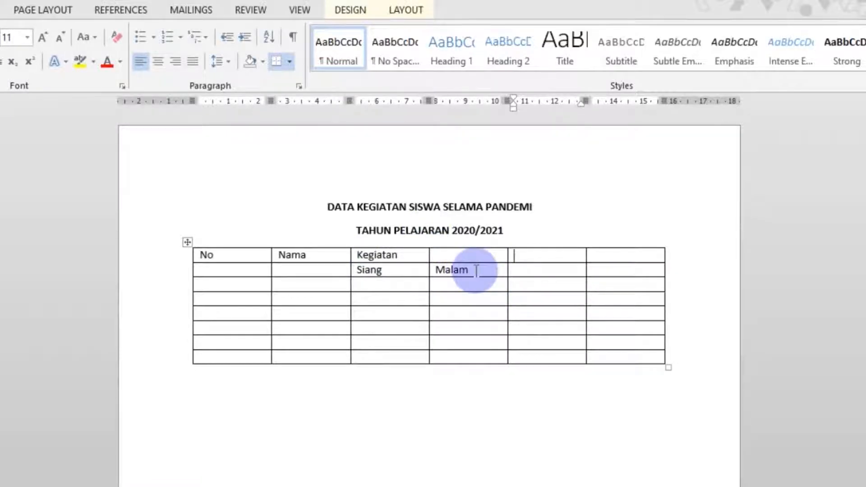
# - Shift the Kegiatan, Siang and Malam headers one column to the right, leaving the third column empty
pyautogui.moveTo(476, 271); pyautogui.dragTo(443, 253)
pyautogui.click(403, 246)
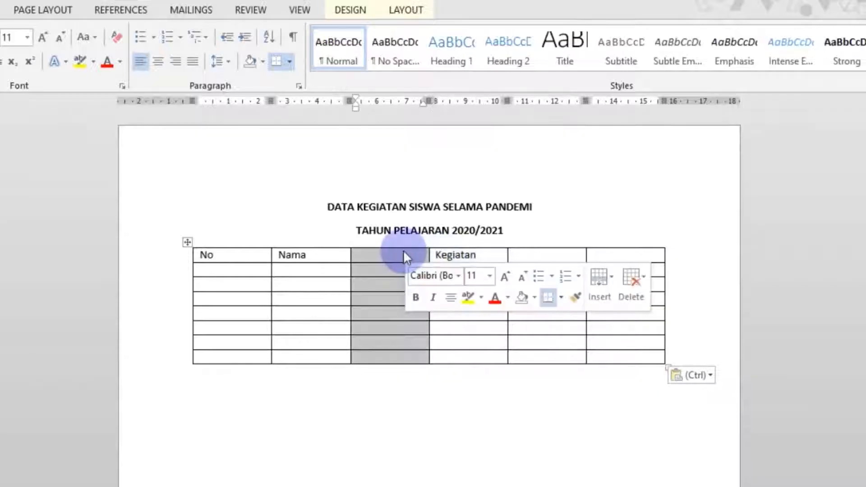
pyautogui.click(405, 257)
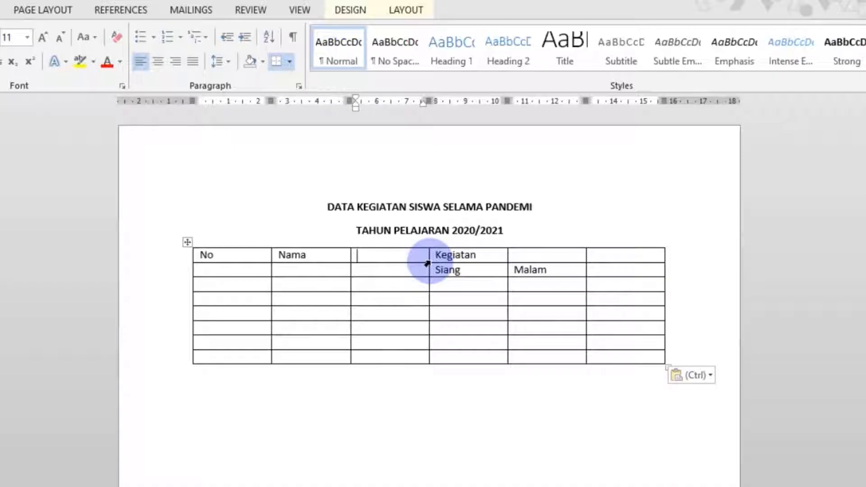
# - Enter Kelas in the third header cell and Ket. in the last header cell
pyautogui.write('K')
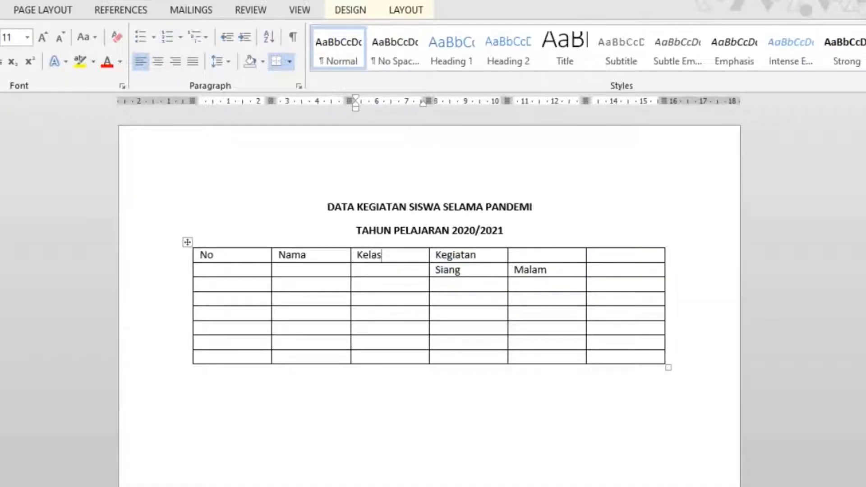
pyautogui.write('elas')
pyautogui.doubleClick(451, 255)
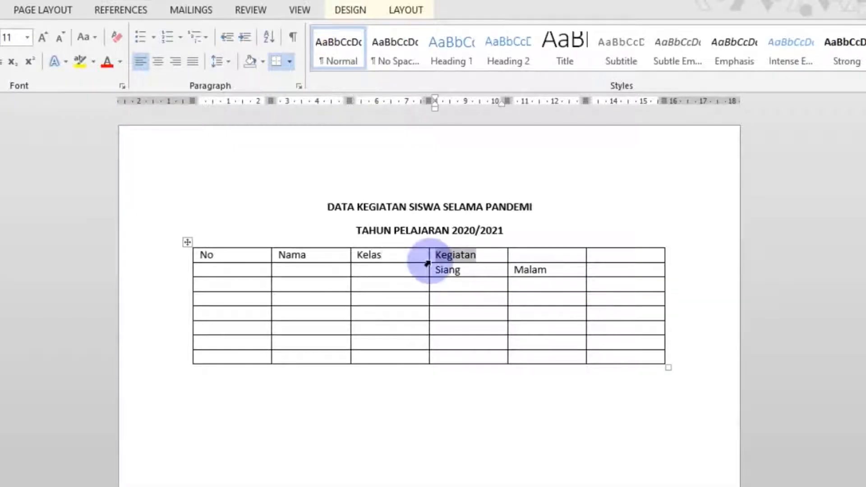
pyautogui.click(646, 258)
pyautogui.write('Ket')
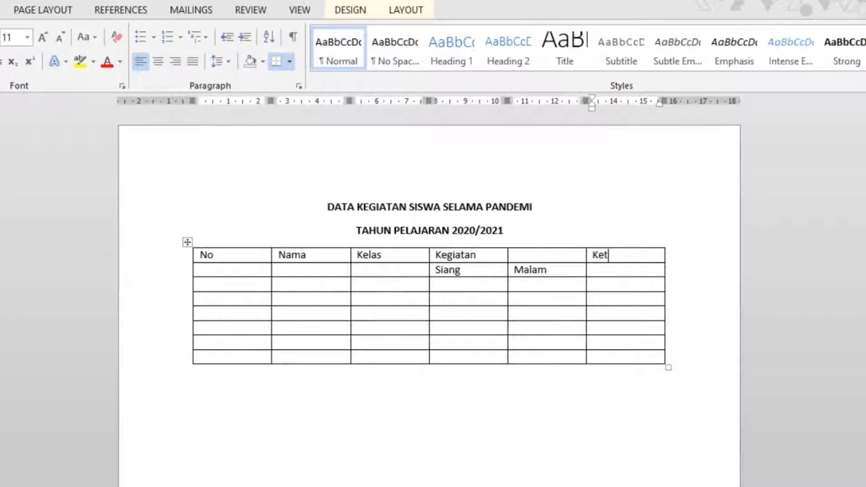
pyautogui.write('.')
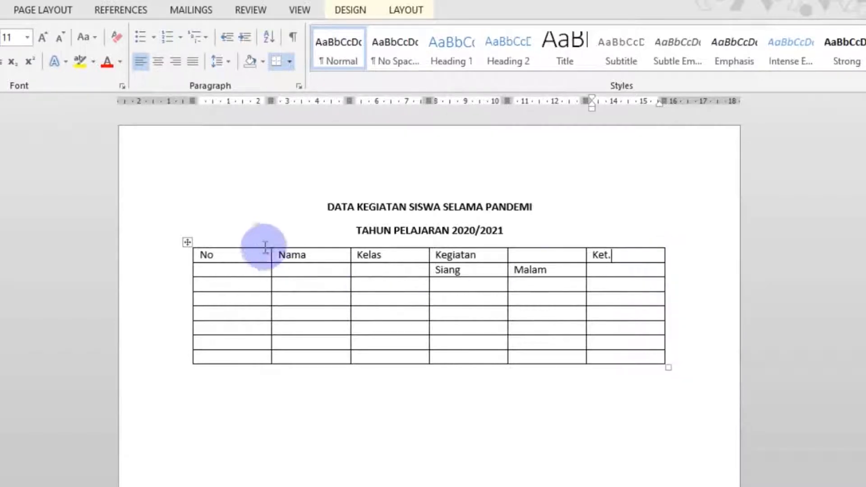
# - Center and bold the text of the two header rows
pyautogui.click(220, 253)
pyautogui.moveTo(219, 253); pyautogui.dragTo(588, 264)
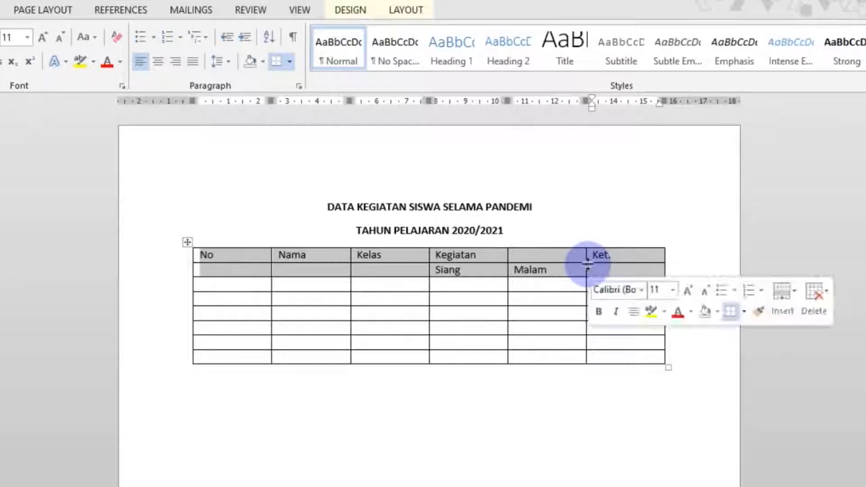
pyautogui.click(162, 61)
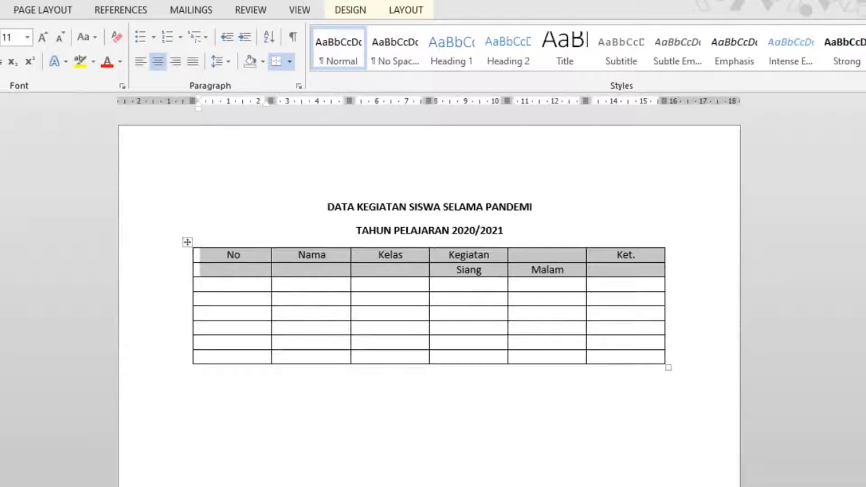
pyautogui.hotkey('ctrl', 'b')
pyautogui.click(528, 209)
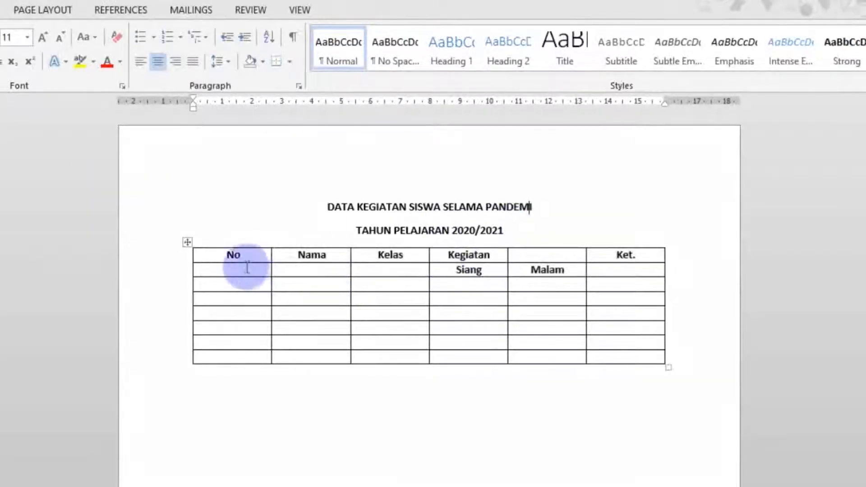
pyautogui.click(294, 270)
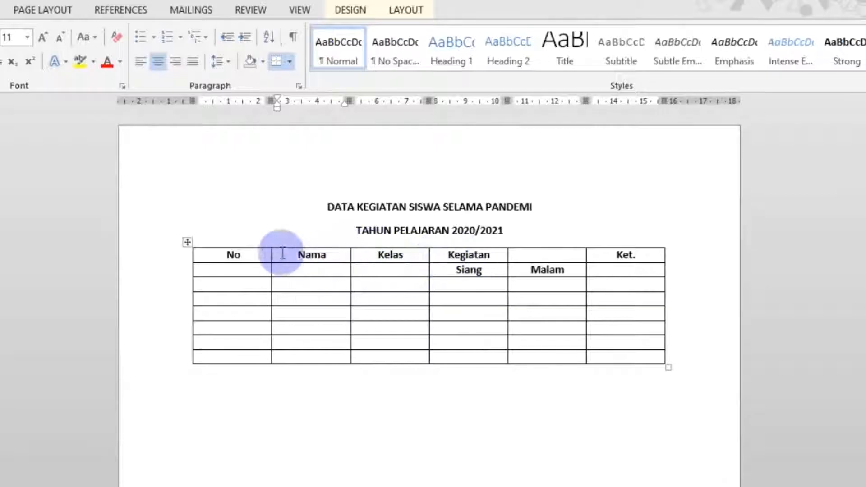
pyautogui.moveTo(251, 257); pyautogui.dragTo(251, 270)
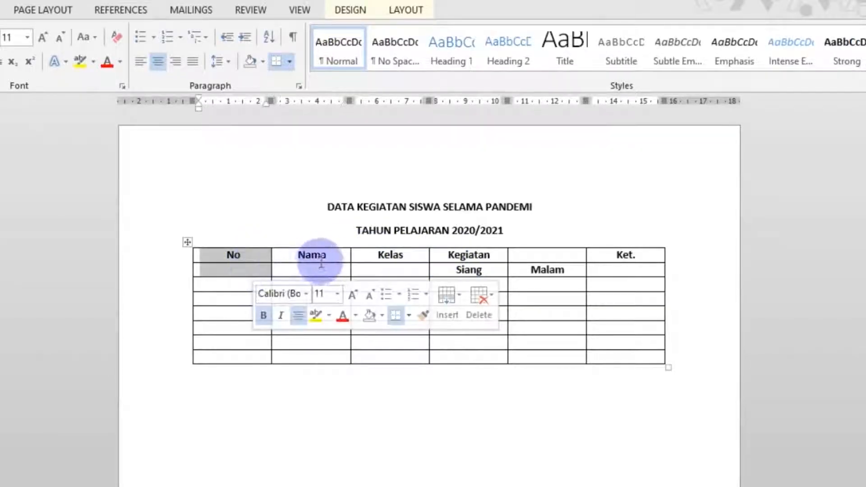
pyautogui.moveTo(321, 257)
pyautogui.mouseDown()
pyautogui.moveTo(329, 257)
pyautogui.moveTo(325, 270)
pyautogui.mouseUp()
pyautogui.moveTo(393, 254); pyautogui.dragTo(406, 268)
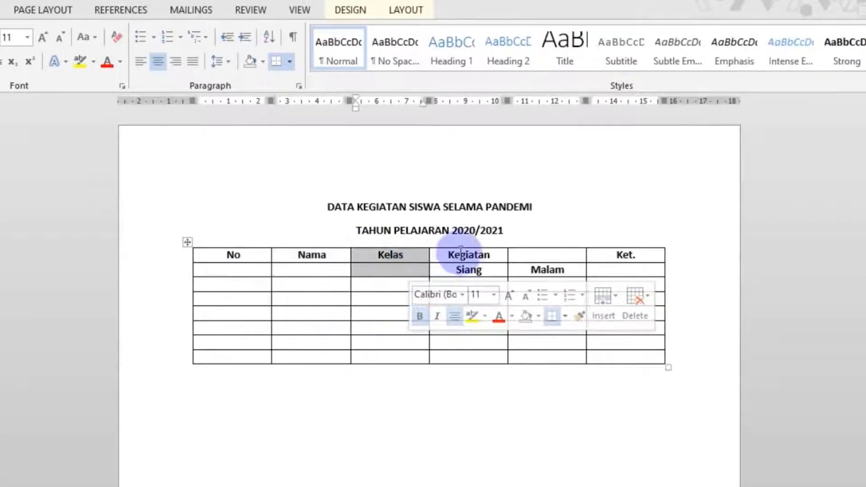
pyautogui.moveTo(471, 253); pyautogui.dragTo(537, 256)
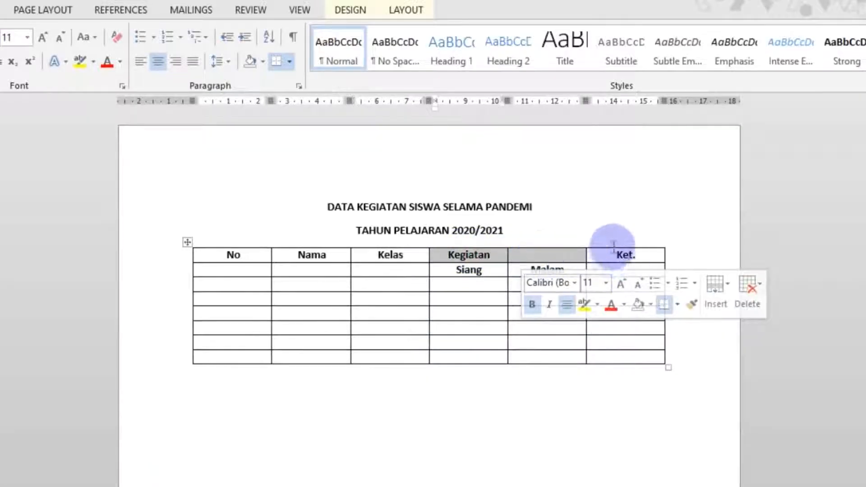
pyautogui.moveTo(613, 248); pyautogui.dragTo(609, 265)
pyautogui.click(598, 215)
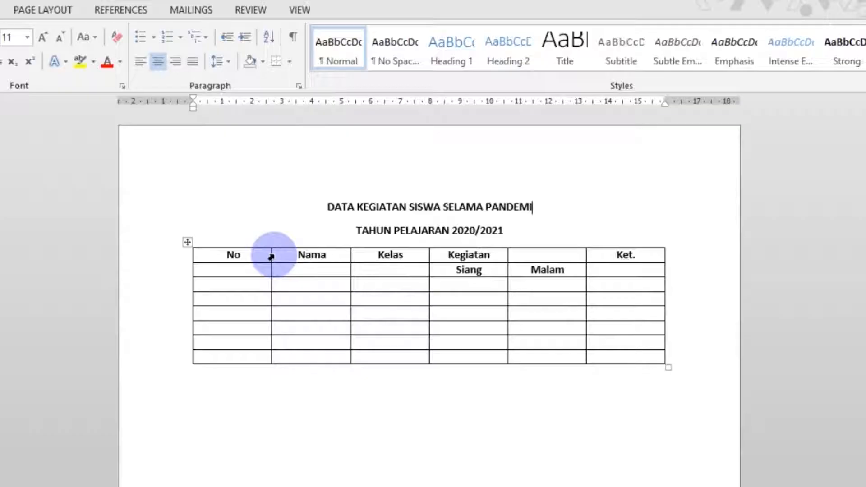
# - Adjust the column widths, narrowing the No and Kelas columns and widening Nama and Ket
pyautogui.moveTo(270, 256); pyautogui.dragTo(179, 240)
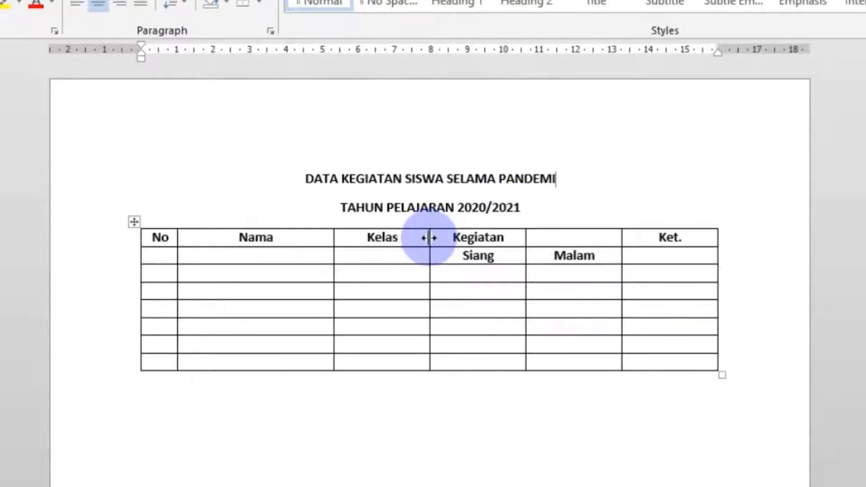
pyautogui.moveTo(429, 237); pyautogui.dragTo(387, 240)
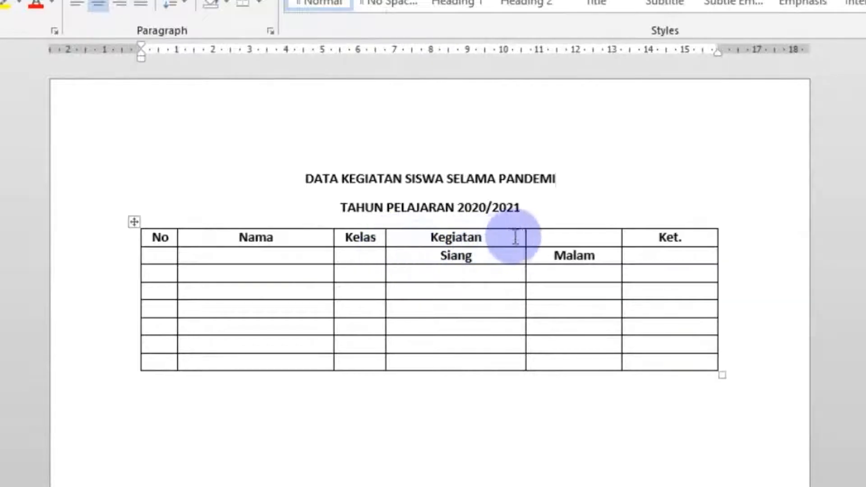
pyautogui.moveTo(525, 239); pyautogui.dragTo(504, 239)
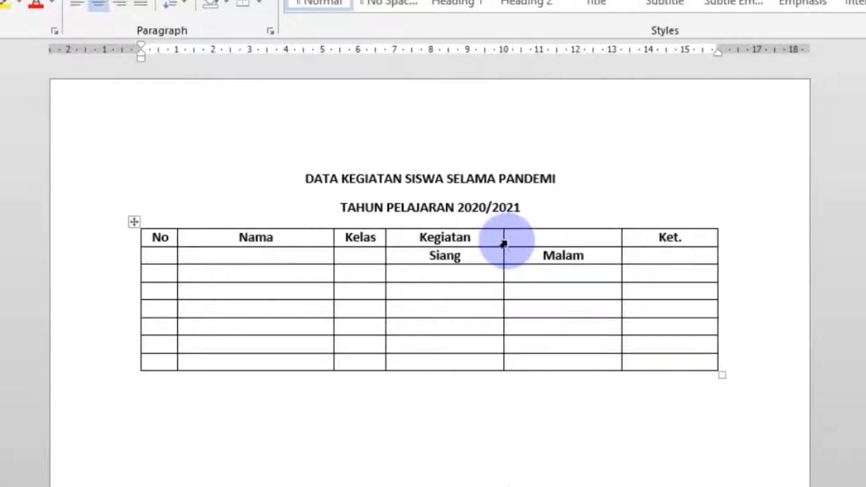
pyautogui.moveTo(621, 239); pyautogui.dragTo(612, 238)
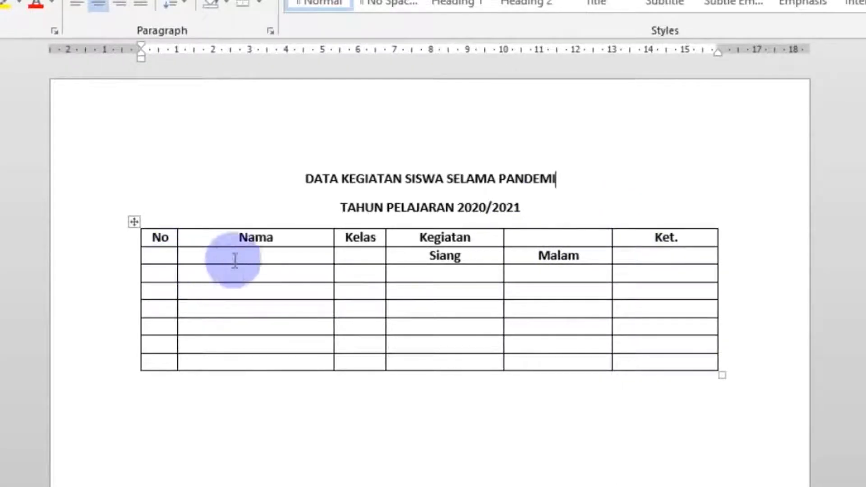
pyautogui.click(280, 262)
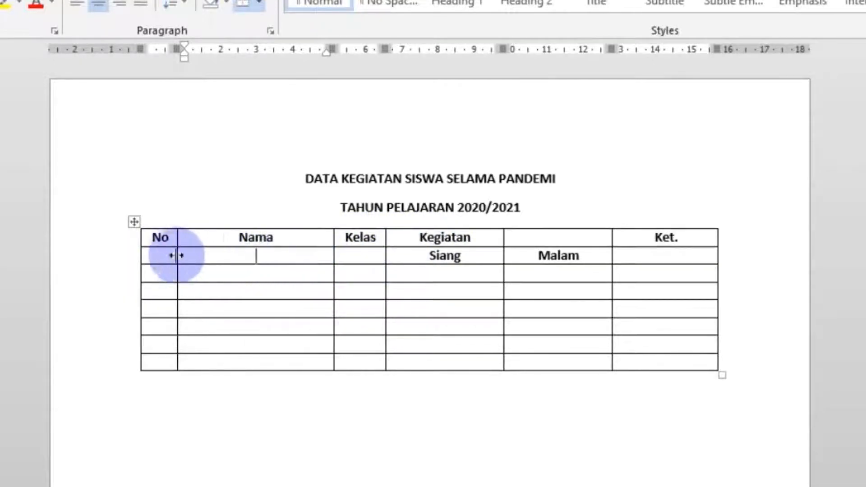
pyautogui.moveTo(167, 253); pyautogui.dragTo(365, 257)
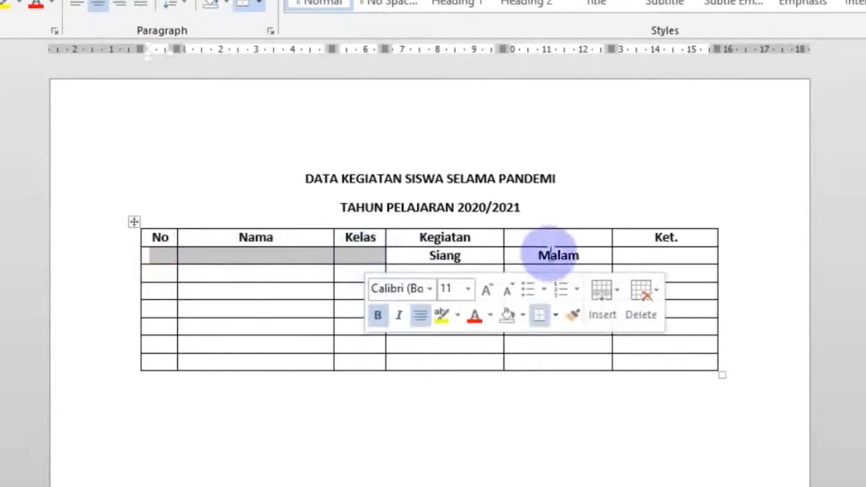
pyautogui.click(632, 253)
pyautogui.moveTo(636, 254); pyautogui.dragTo(637, 241)
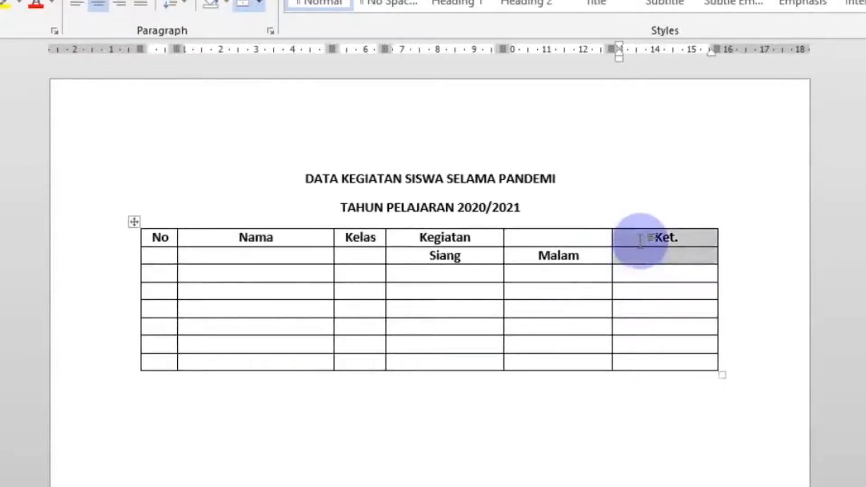
pyautogui.click(598, 170)
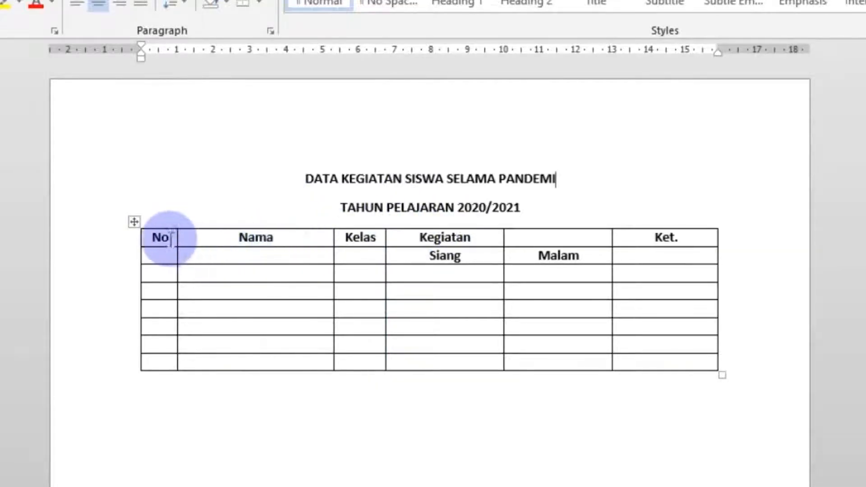
# - Merge the No header cells vertically and the Nama header cells vertically across both header rows
pyautogui.moveTo(161, 238); pyautogui.dragTo(163, 257)
pyautogui.click(165, 256)
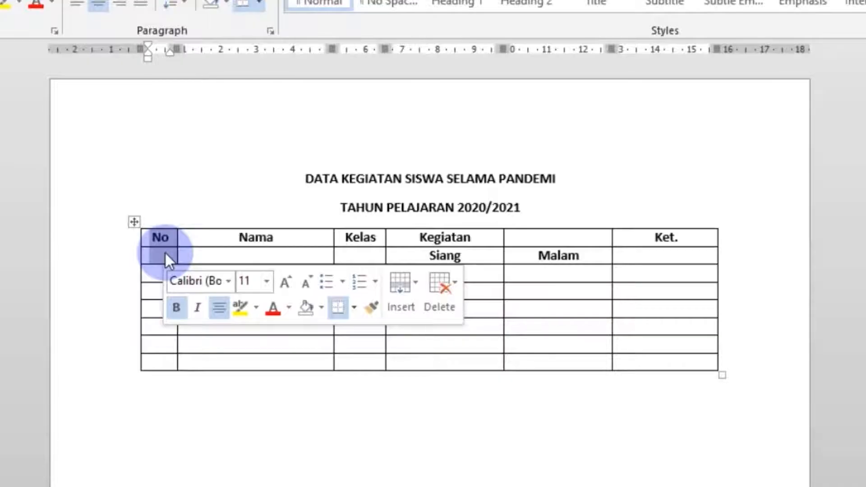
pyautogui.rightClick(164, 251)
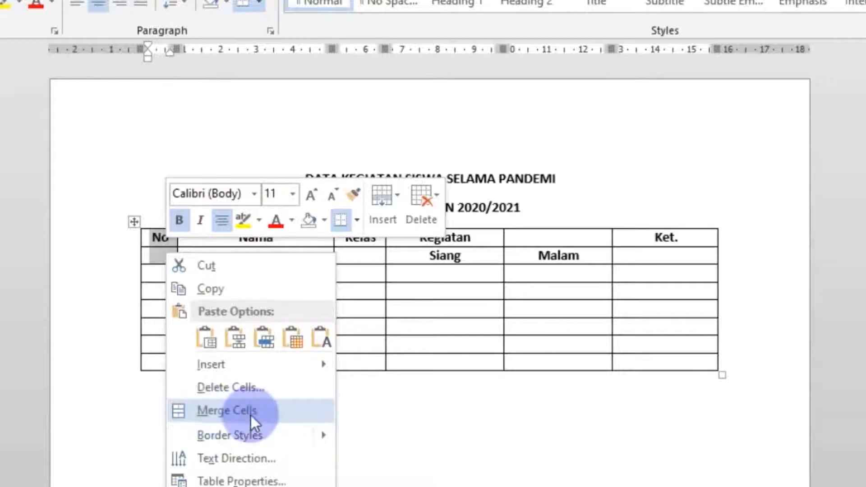
pyautogui.click(212, 410)
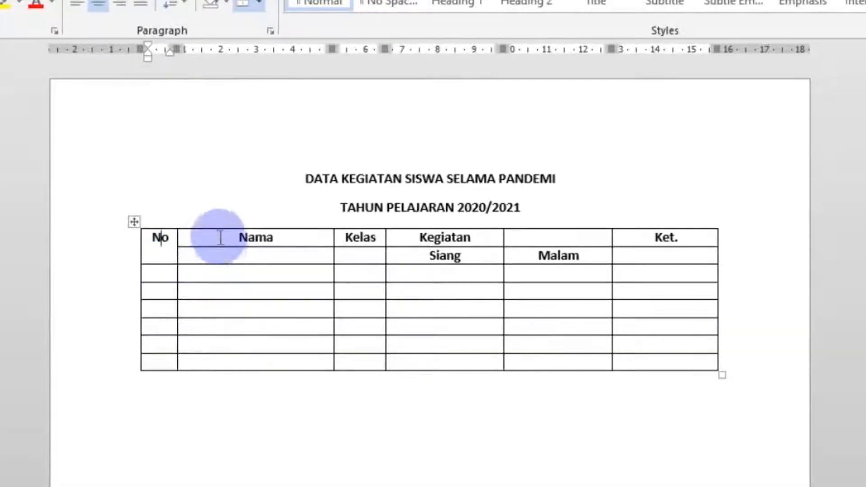
pyautogui.moveTo(218, 236); pyautogui.dragTo(221, 258)
pyautogui.rightClick(228, 259)
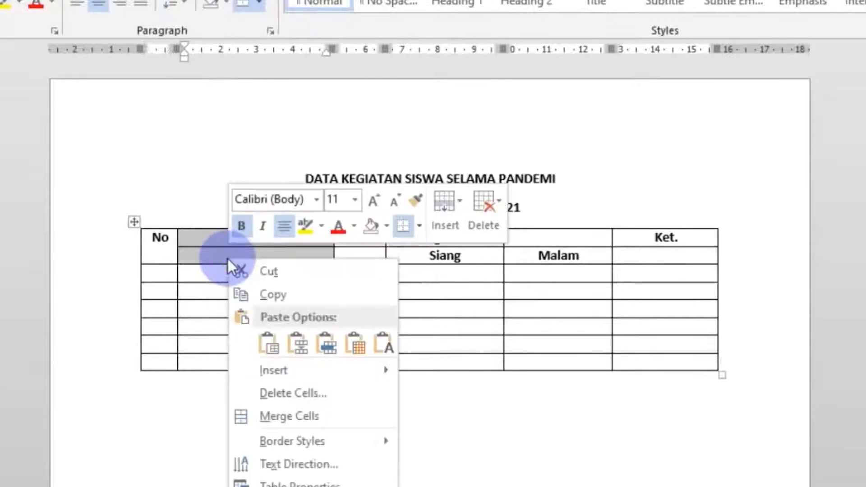
pyautogui.click(271, 416)
# - Merge the Kelas header cells and the Ket. header cells vertically across both header rows
pyautogui.moveTo(357, 237); pyautogui.dragTo(357, 259)
pyautogui.rightClick(357, 254)
pyautogui.click(389, 407)
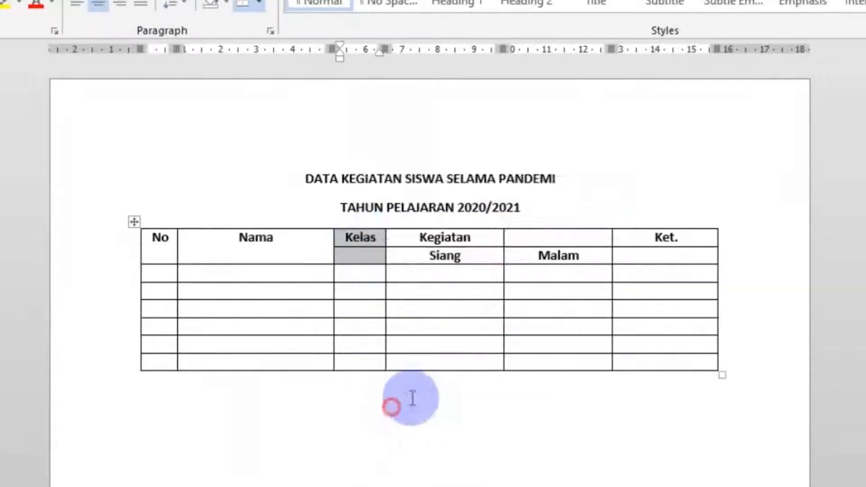
pyautogui.moveTo(638, 236); pyautogui.dragTo(637, 255)
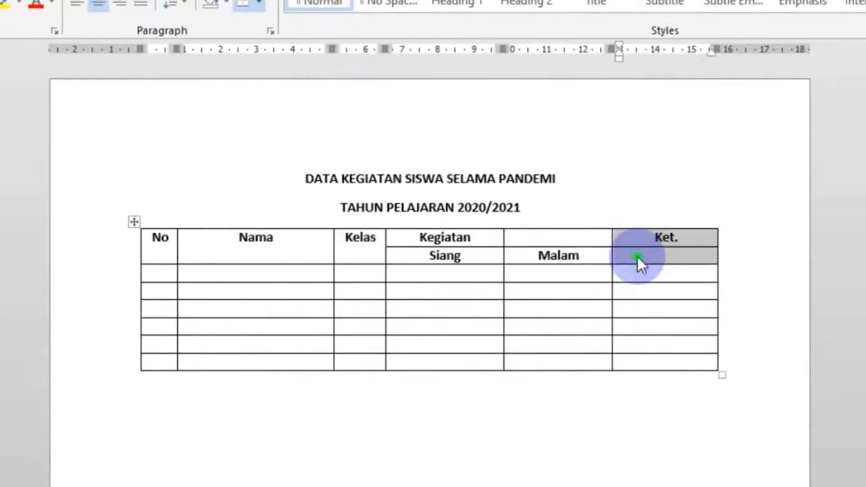
pyautogui.rightClick(637, 256)
pyautogui.click(694, 414)
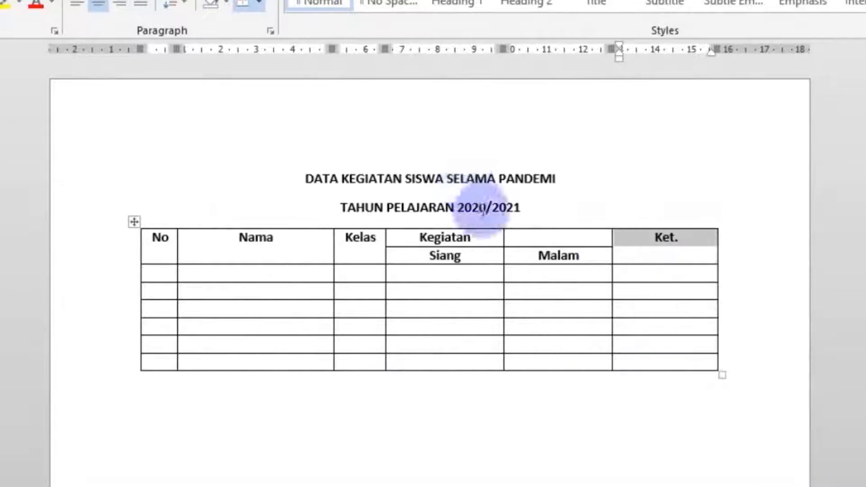
# - Merge the Kegiatan cell with the empty cell beside it to span the Siang and Malam columns
pyautogui.click(517, 237)
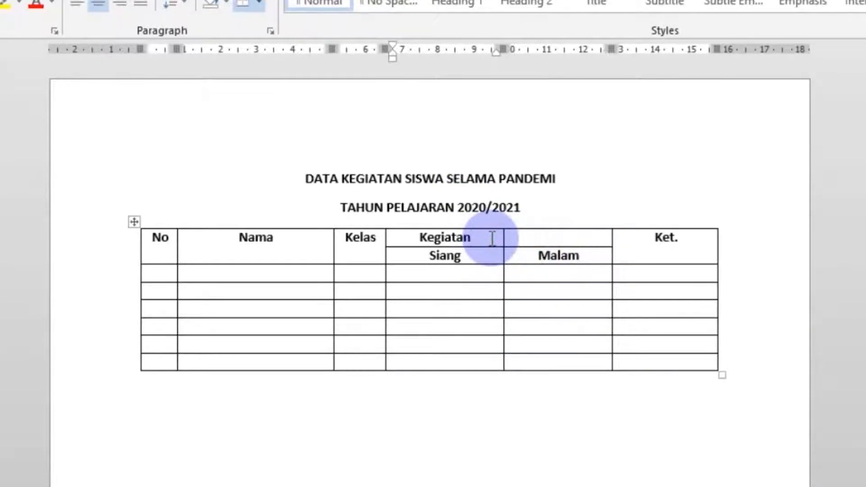
pyautogui.moveTo(490, 238); pyautogui.dragTo(517, 244)
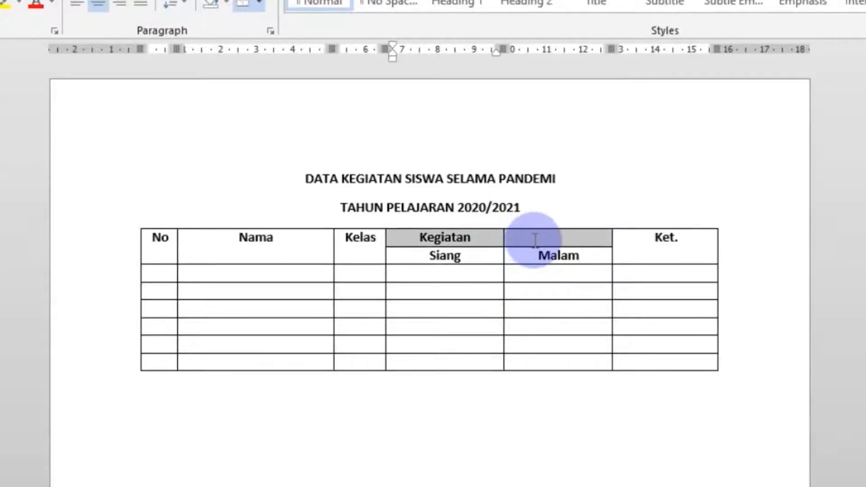
pyautogui.rightClick(534, 237)
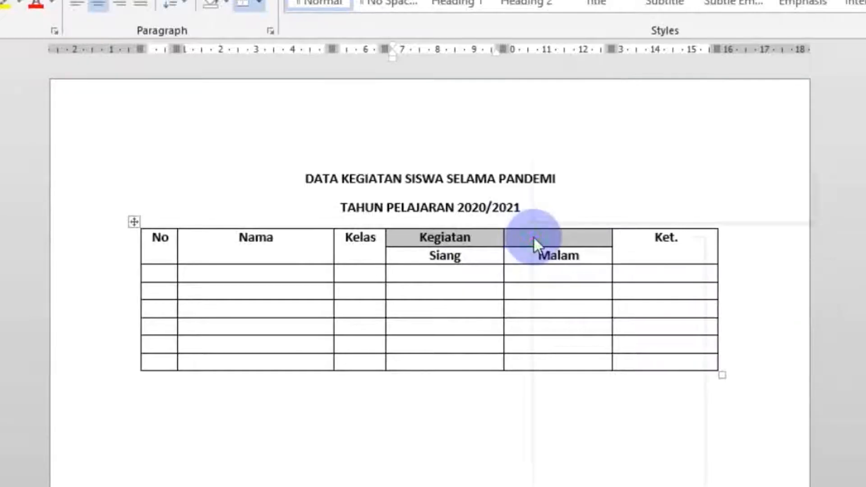
pyautogui.click(595, 398)
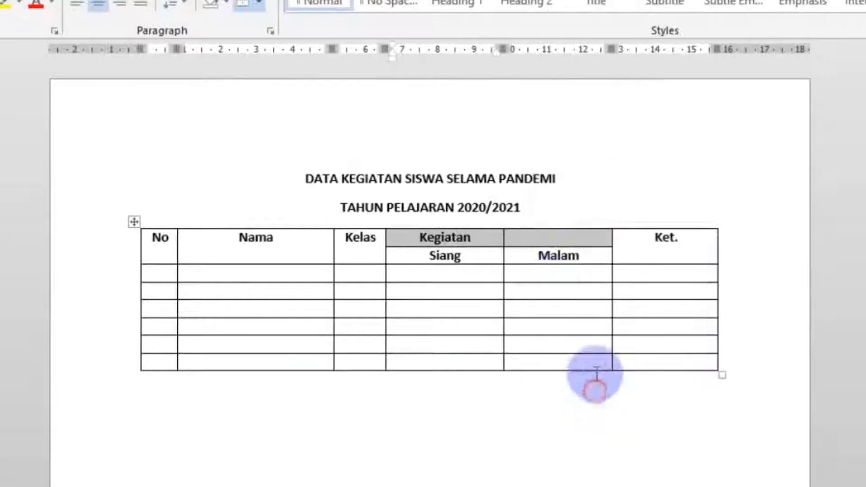
pyautogui.click(538, 241)
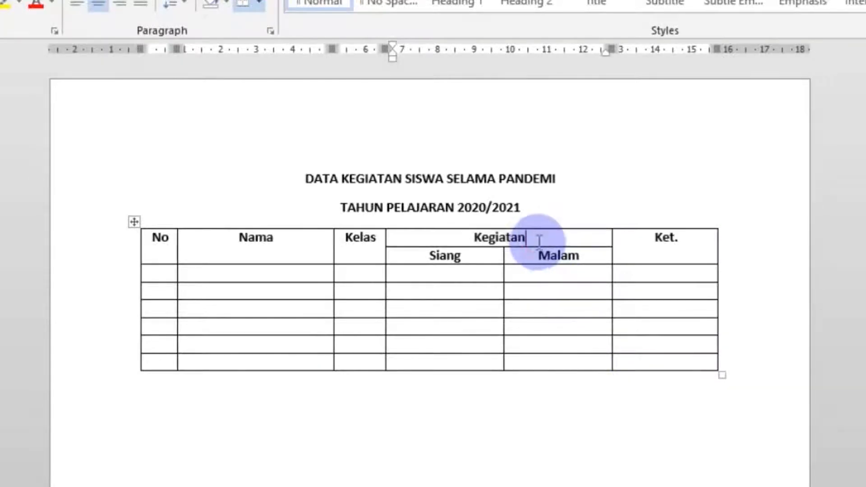
pyautogui.click(623, 185)
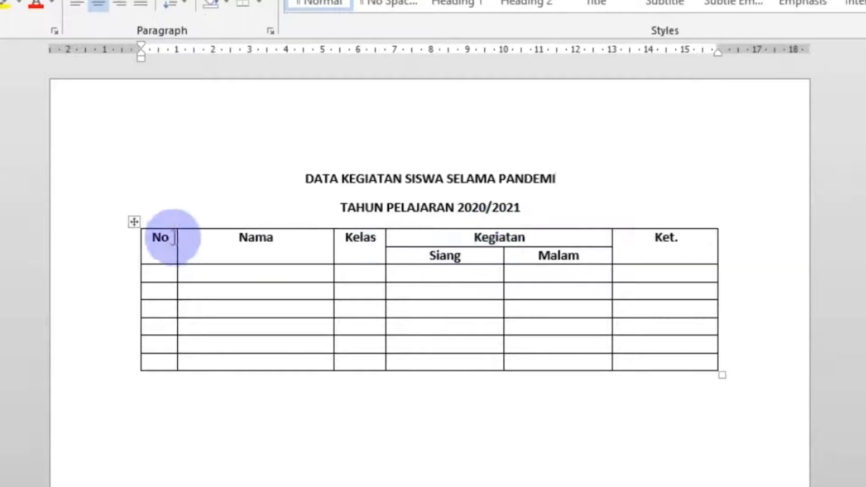
# - Shade the table's header cells light gray
pyautogui.moveTo(153, 226); pyautogui.dragTo(646, 242)
pyautogui.moveTo(647, 135)
pyautogui.mouseDown()
pyautogui.moveTo(686, 158)
pyautogui.moveTo(685, 147)
pyautogui.moveTo(605, 145)
pyautogui.mouseUp()
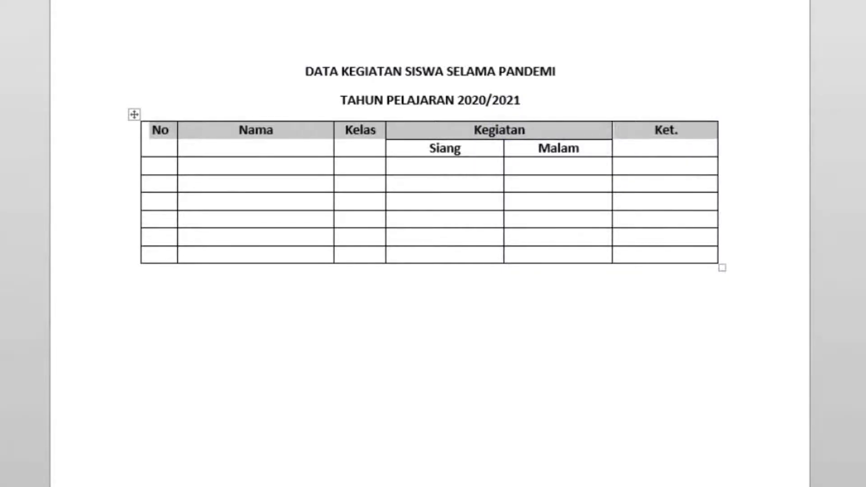
pyautogui.click(225, 1)
pyautogui.click(210, 1)
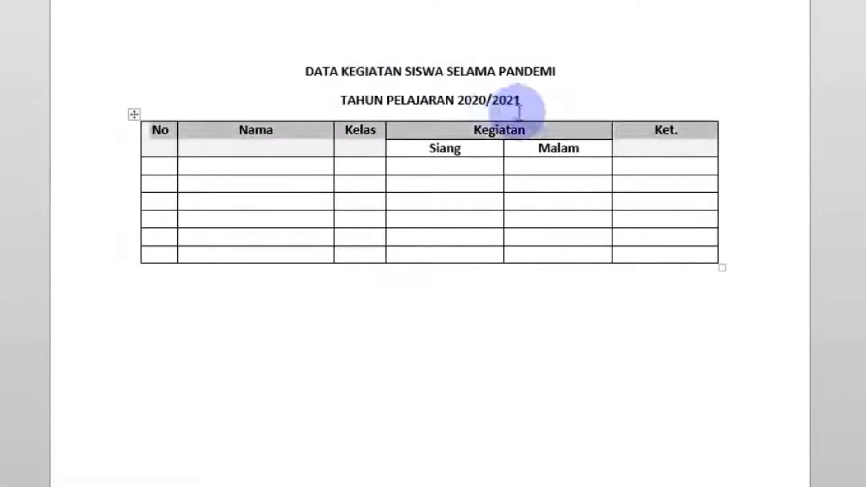
pyautogui.moveTo(572, 149); pyautogui.dragTo(491, 151)
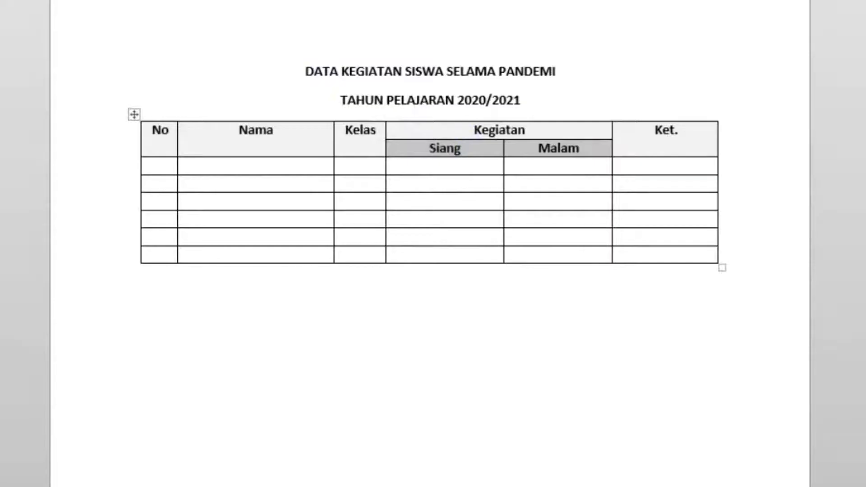
pyautogui.click(630, 61)
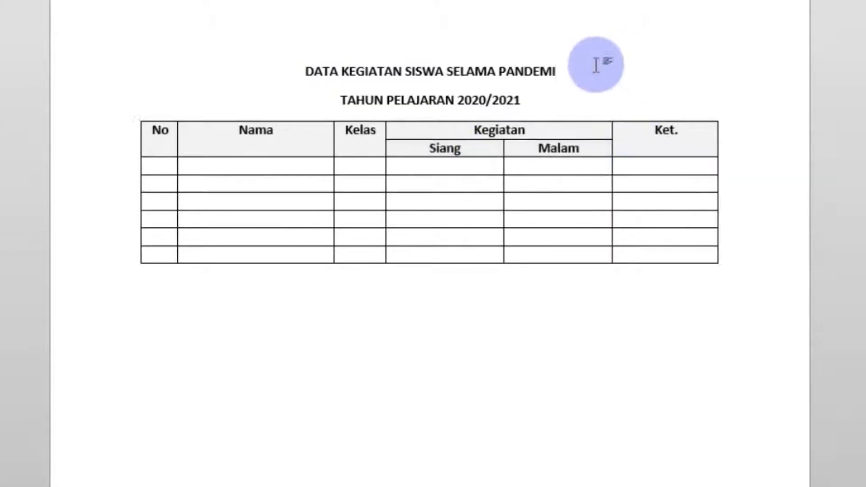